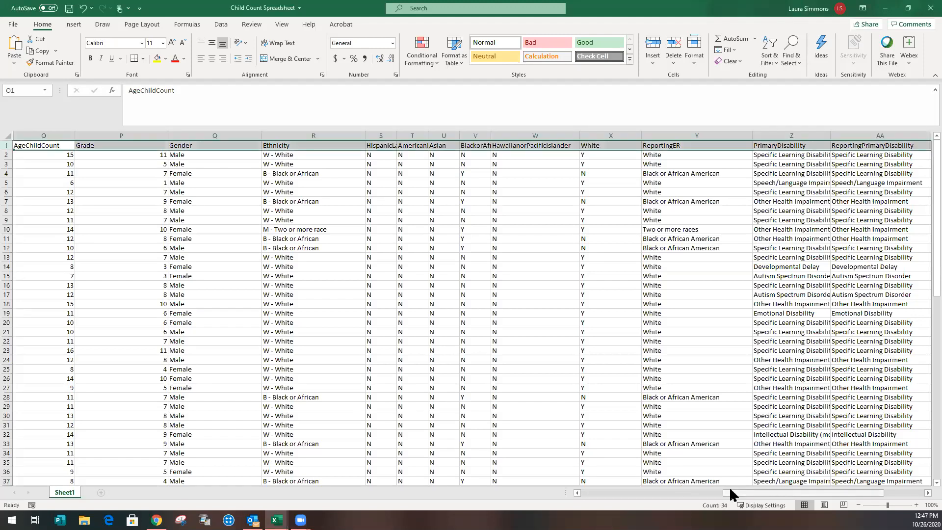
# Turn on filtering for the header row of the child count sheet and check the Grade column's filter options
pyautogui.moveTo(730, 489); pyautogui.dragTo(582, 494)
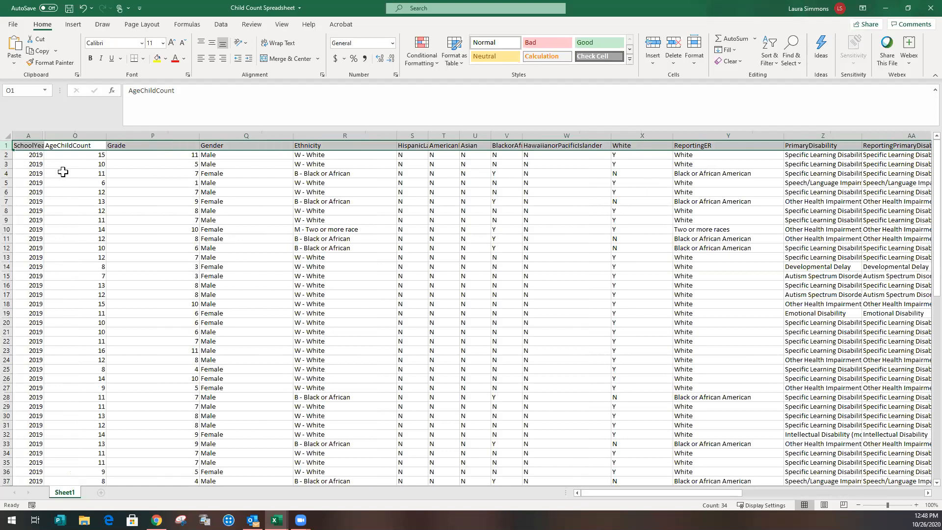
pyautogui.click(10, 146)
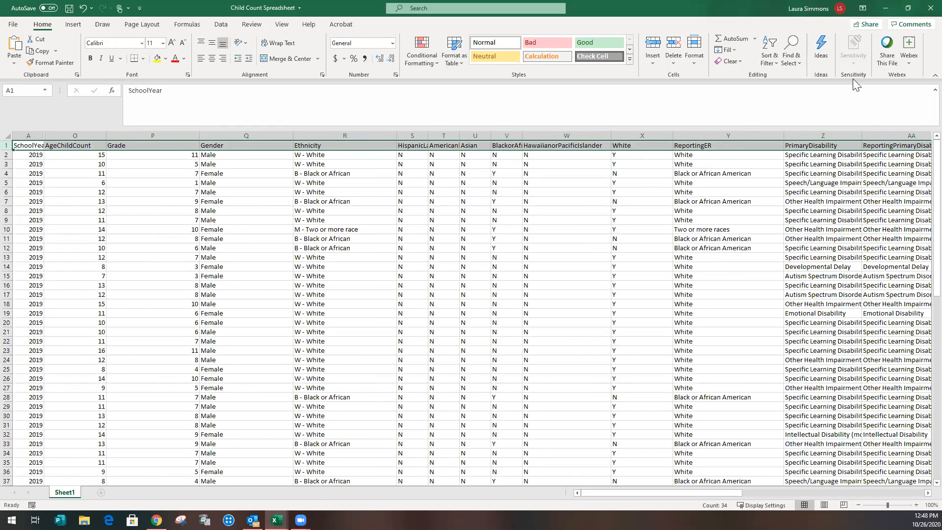
pyautogui.click(772, 66)
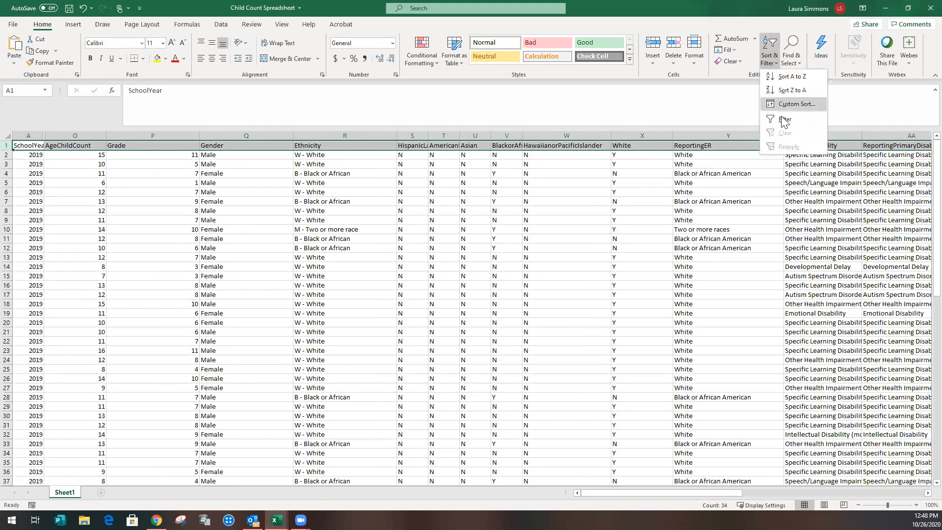
pyautogui.click(784, 120)
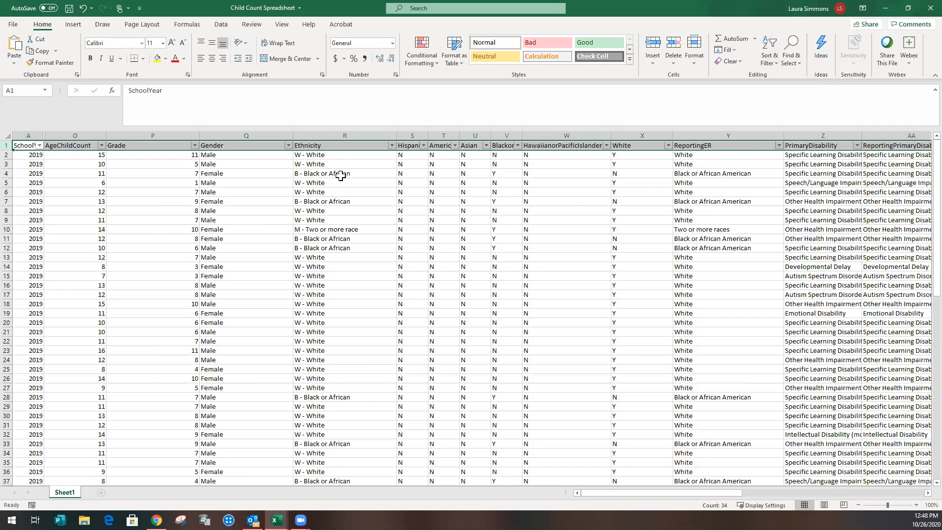
pyautogui.click(195, 146)
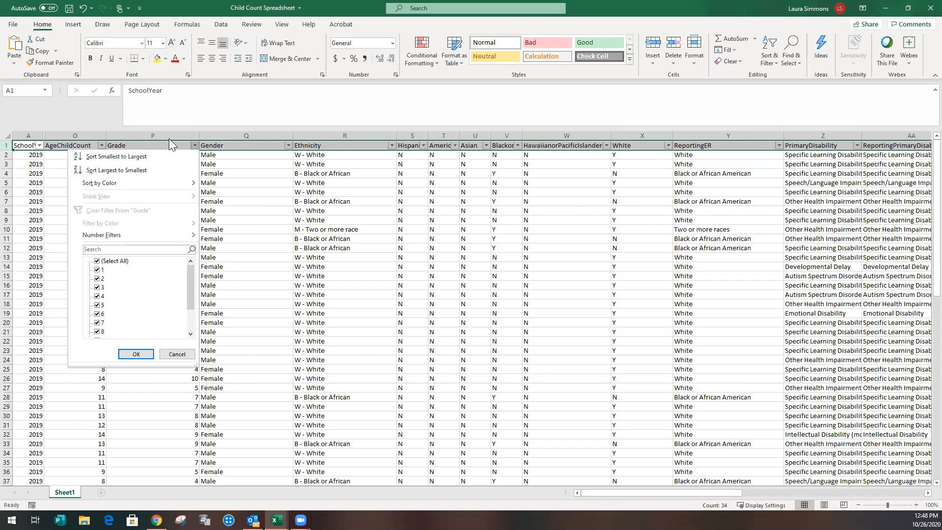
pyautogui.click(195, 146)
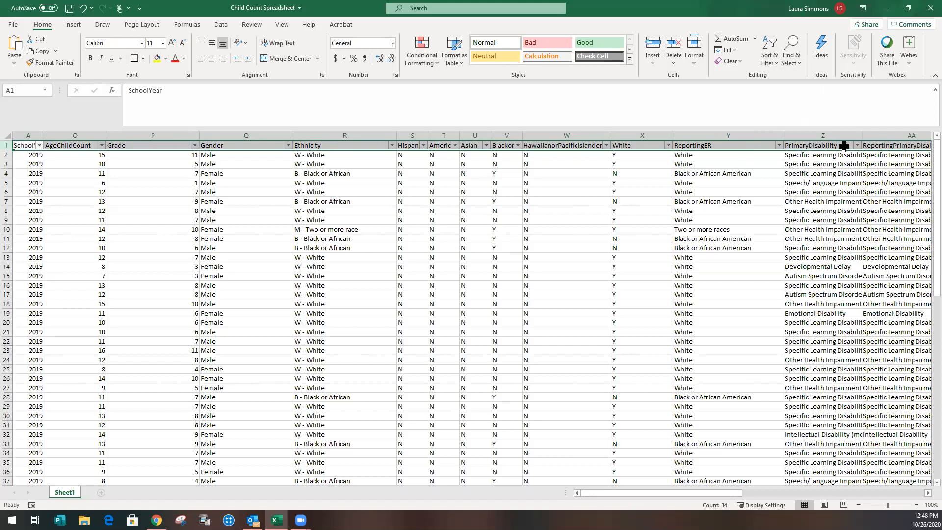
# Filter the PrimaryDisability column to show only Autism Spectrum Disorder
pyautogui.moveTo(720, 491); pyautogui.dragTo(720, 491)
pyautogui.moveTo(784, 490); pyautogui.dragTo(783, 490)
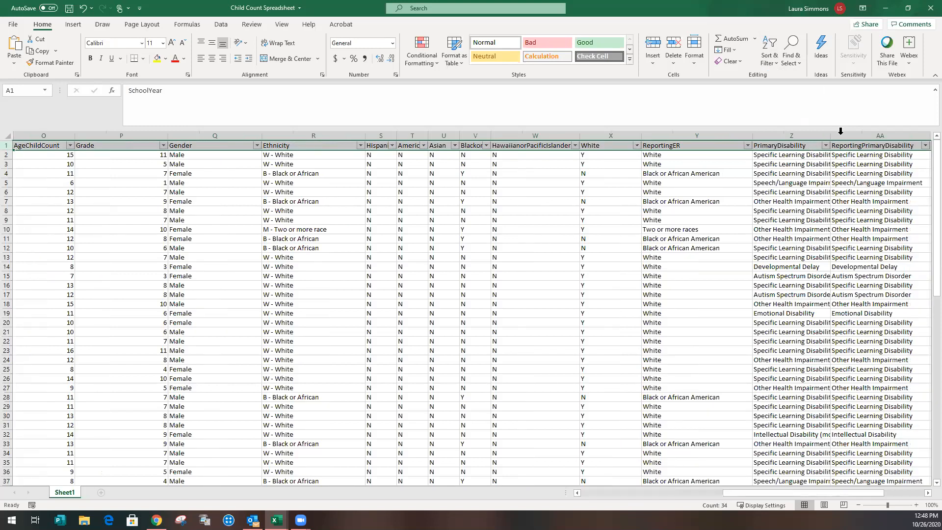
pyautogui.click(826, 145)
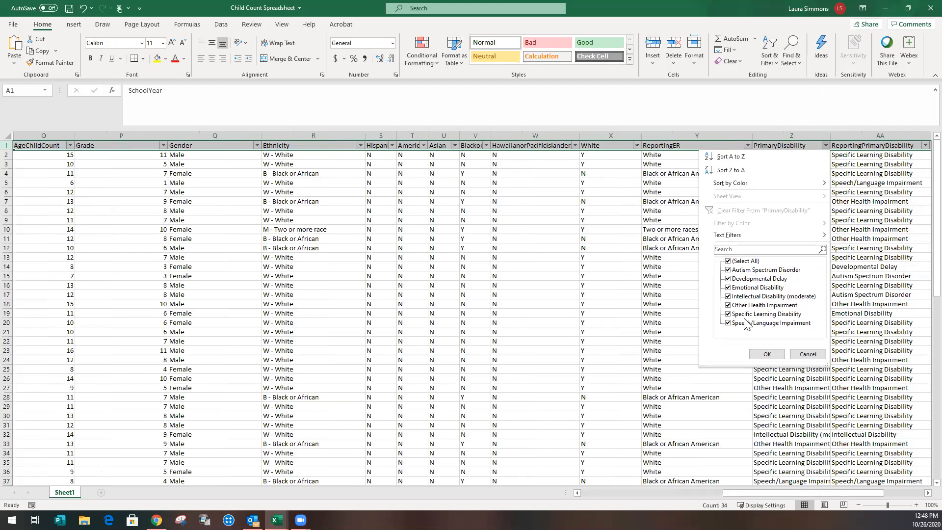
pyautogui.click(729, 262)
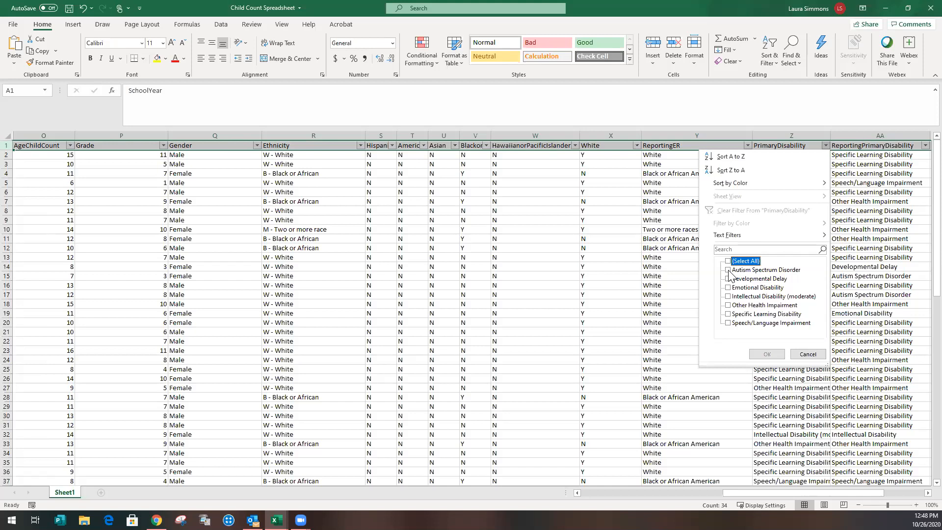
pyautogui.click(728, 270)
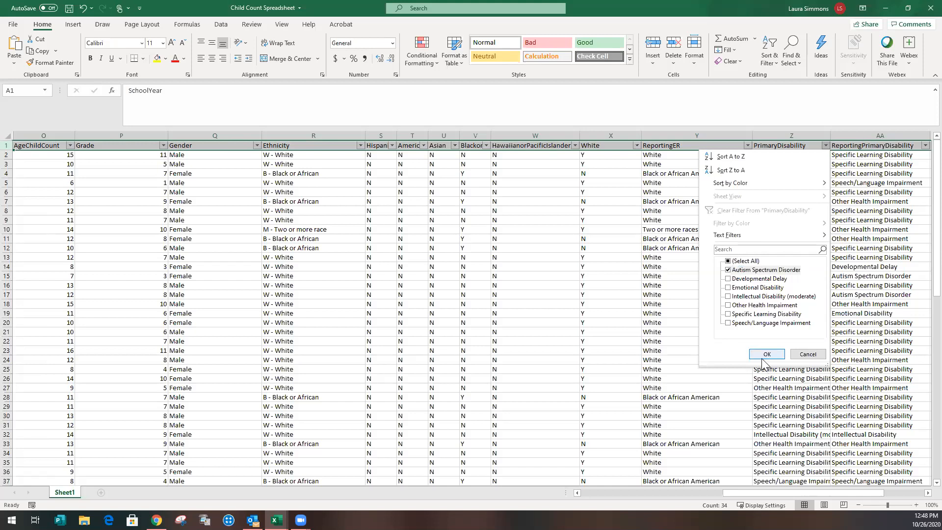
pyautogui.press('Return')
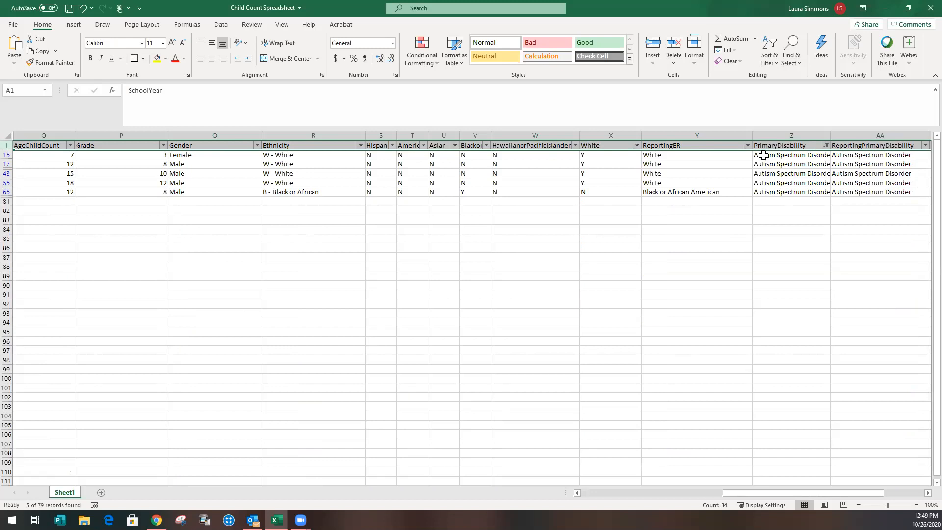
# Select all the filtered Autism Spectrum Disorder cells in the PrimaryDisability column to count them, without moving any data
pyautogui.click(763, 155)
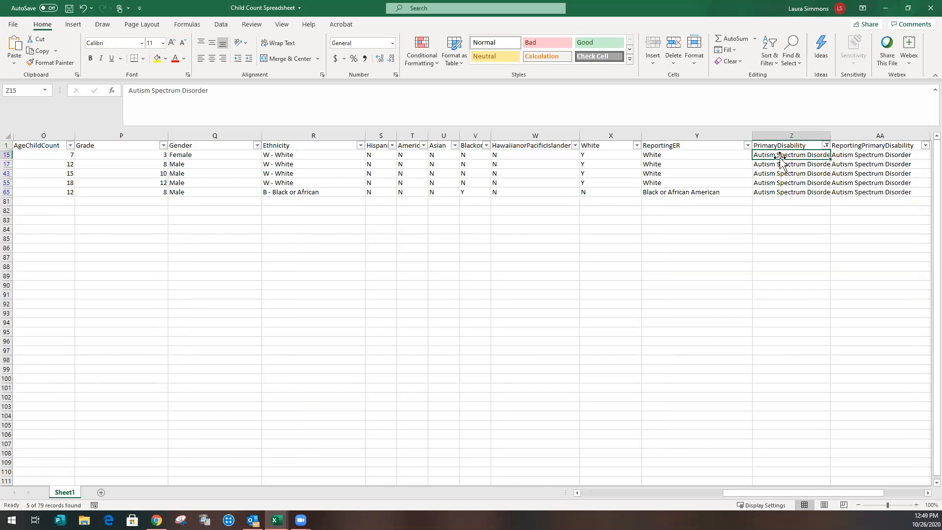
pyautogui.moveTo(781, 165); pyautogui.dragTo(783, 192)
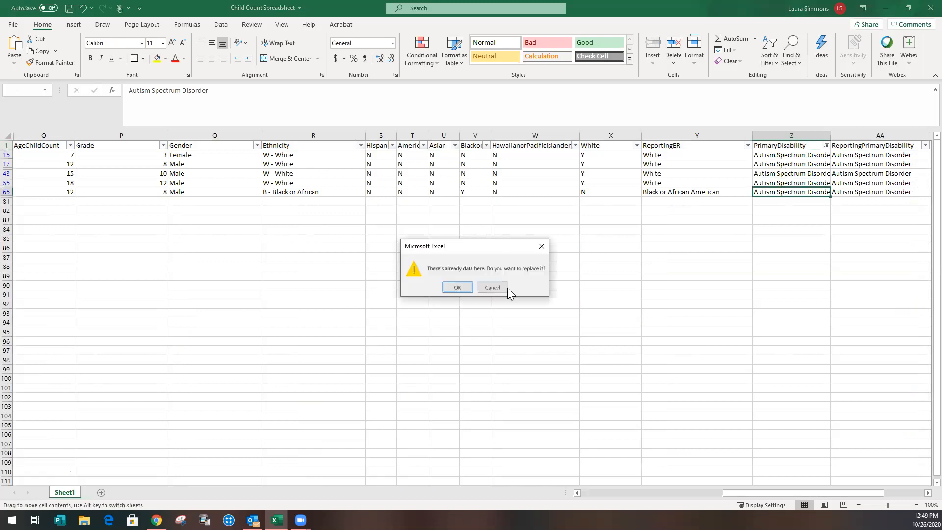
pyautogui.click(505, 288)
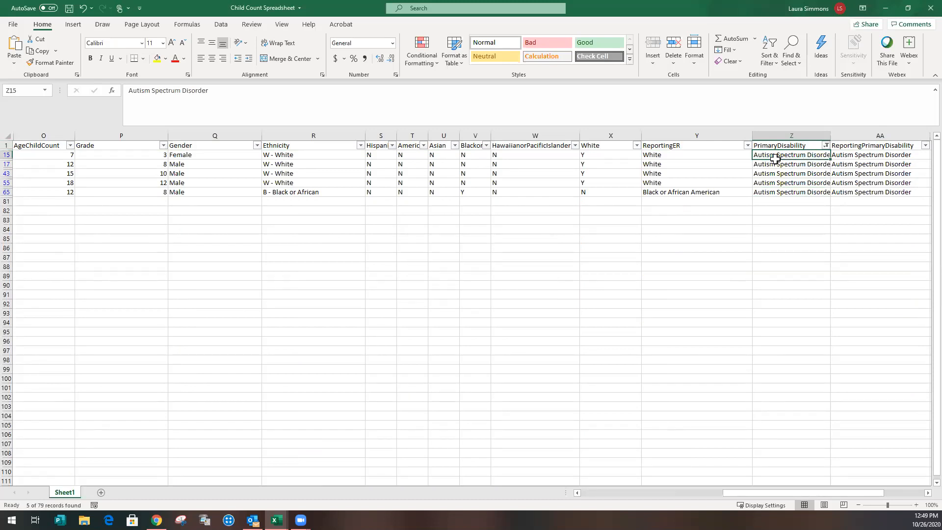
pyautogui.moveTo(774, 158); pyautogui.dragTo(772, 190)
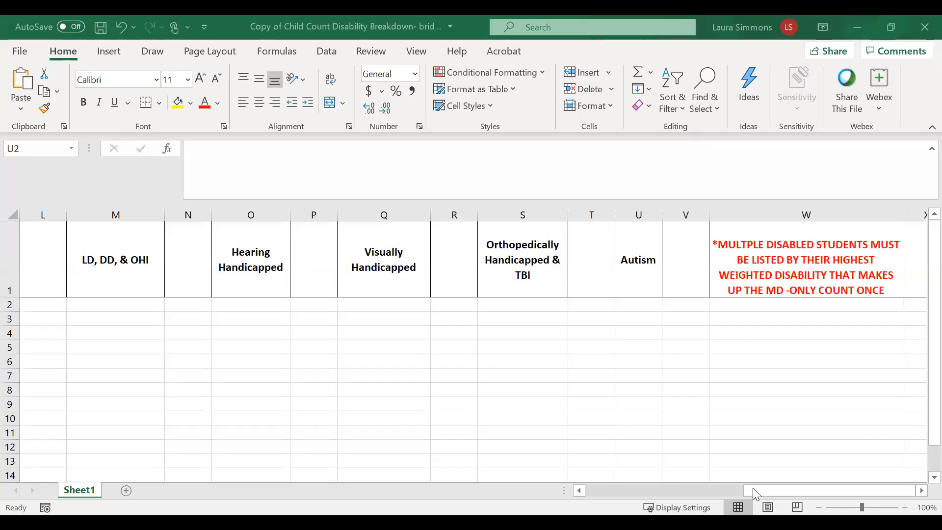
# In the Child Count Disability Breakdown workbook, enter 5 in the Autism column of the Bridges row
pyautogui.click(718, 493)
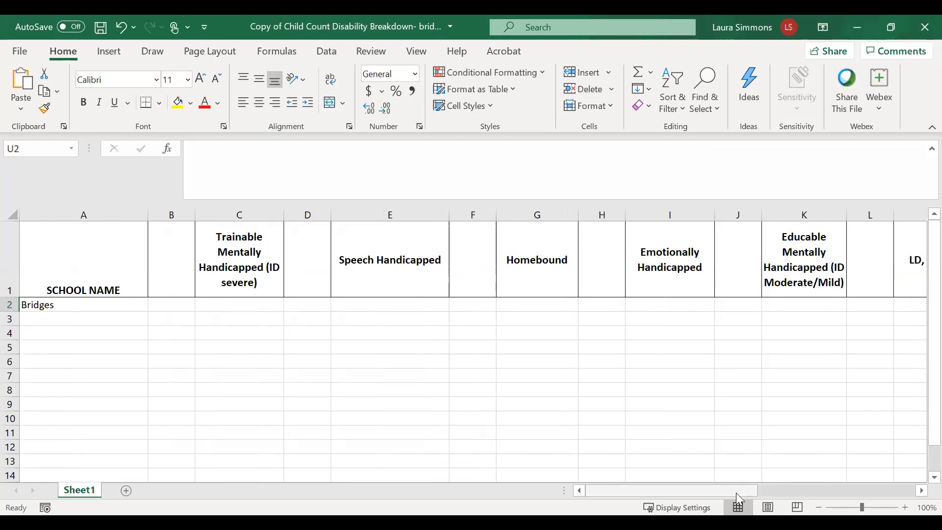
pyautogui.moveTo(738, 493); pyautogui.dragTo(328, 307)
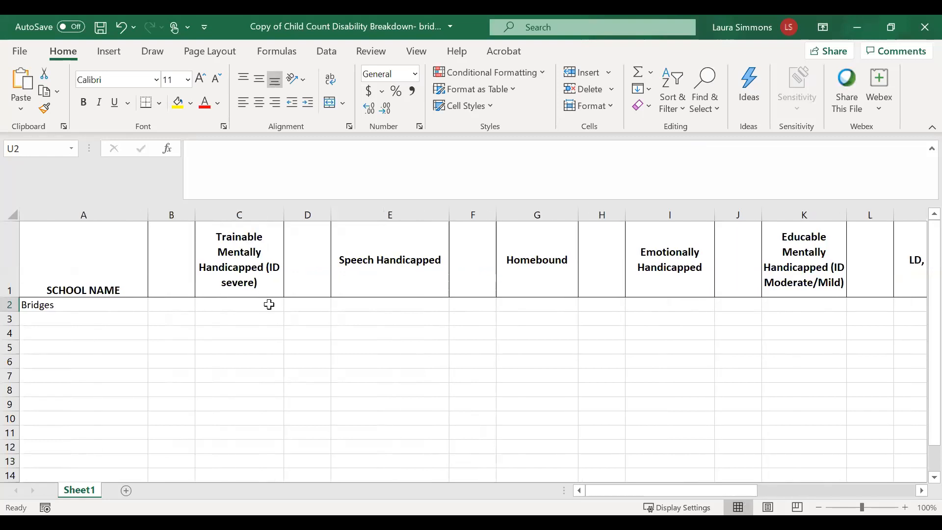
pyautogui.click(269, 304)
pyautogui.press('Right')
pyautogui.press('Right')
pyautogui.press('Right')
pyautogui.press('Right')
pyautogui.press('Right')
pyautogui.press('Right')
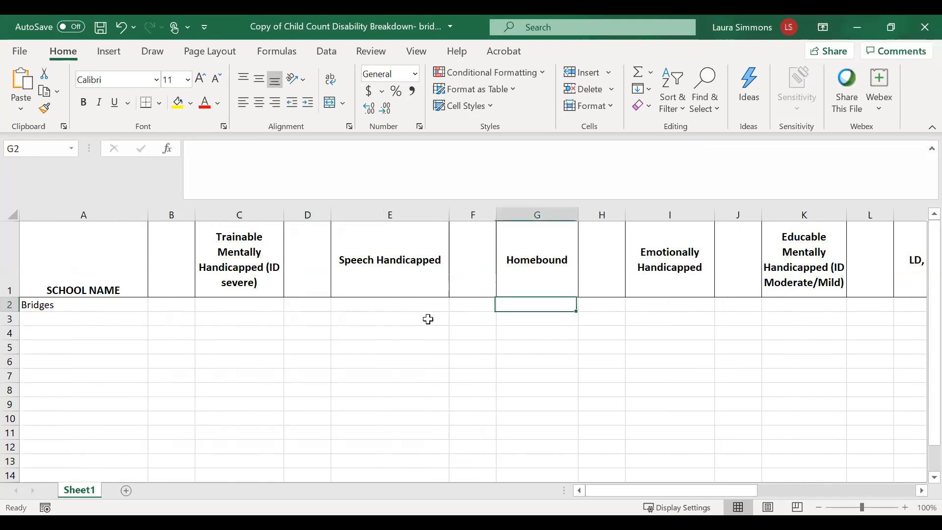
pyautogui.press('Right')
pyautogui.press('Right')
pyautogui.press('Right')
pyautogui.press('Right')
pyautogui.press('Right')
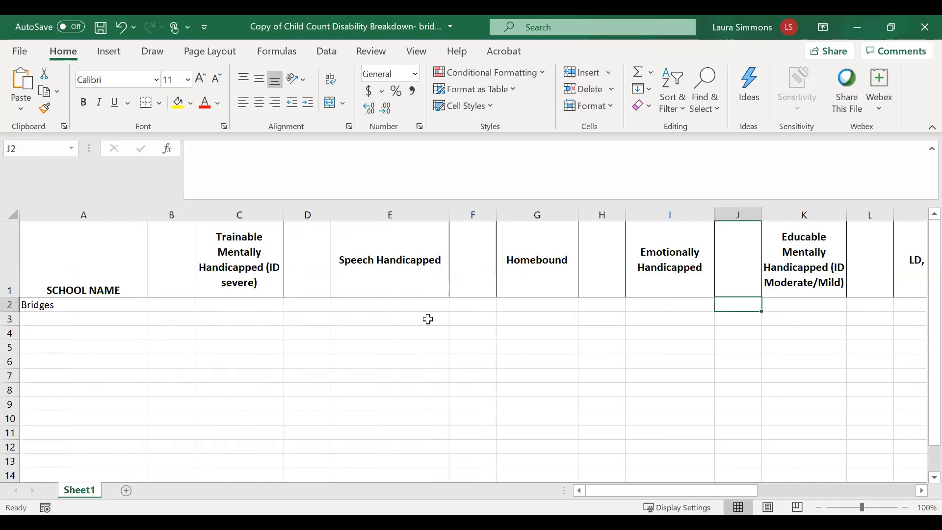
pyautogui.press('Right')
pyautogui.press('Right')
pyautogui.press('Right')
pyautogui.press('Right')
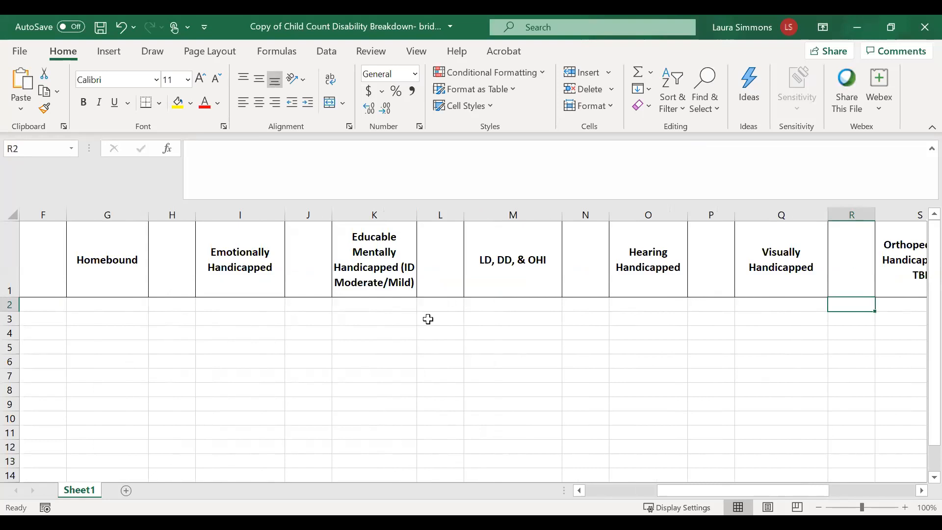
pyautogui.press('Right')
pyautogui.press('Right')
pyautogui.press('Right')
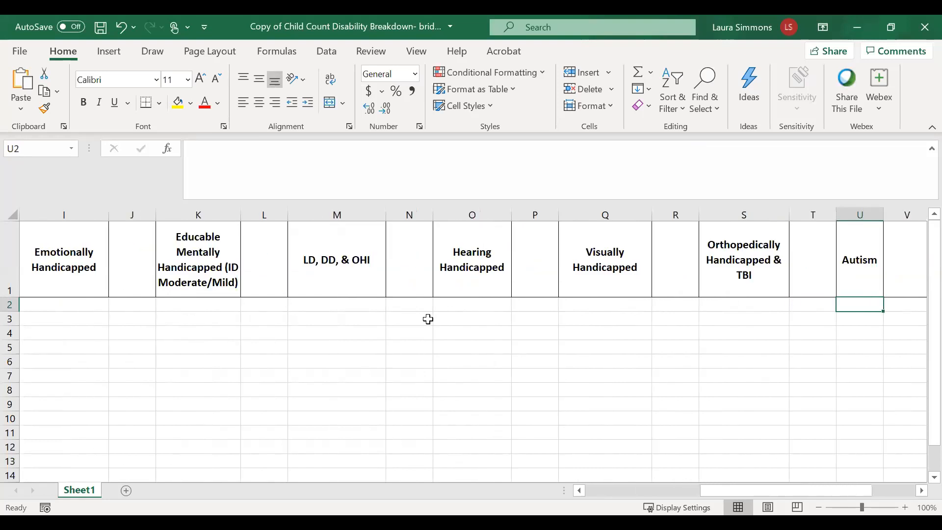
pyautogui.write('5')
pyautogui.click(520, 385)
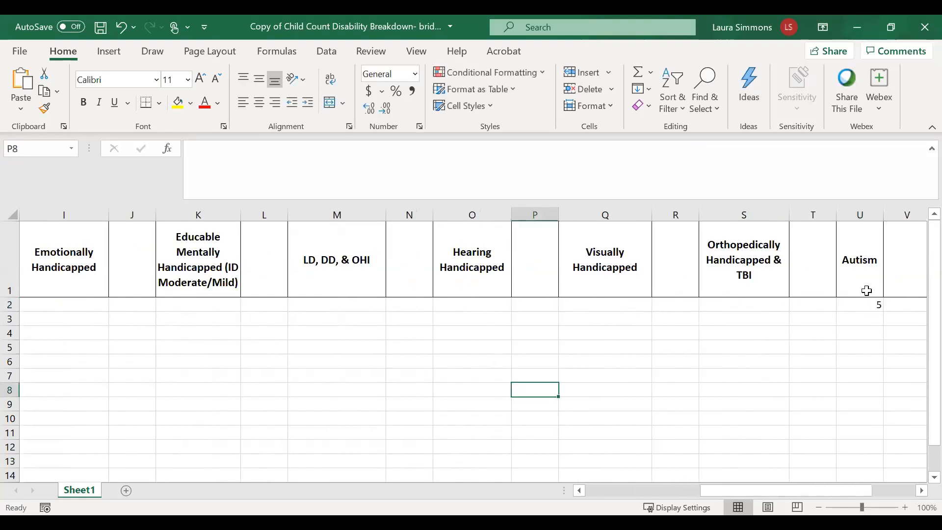
pyautogui.moveTo(800, 489); pyautogui.dragTo(646, 495)
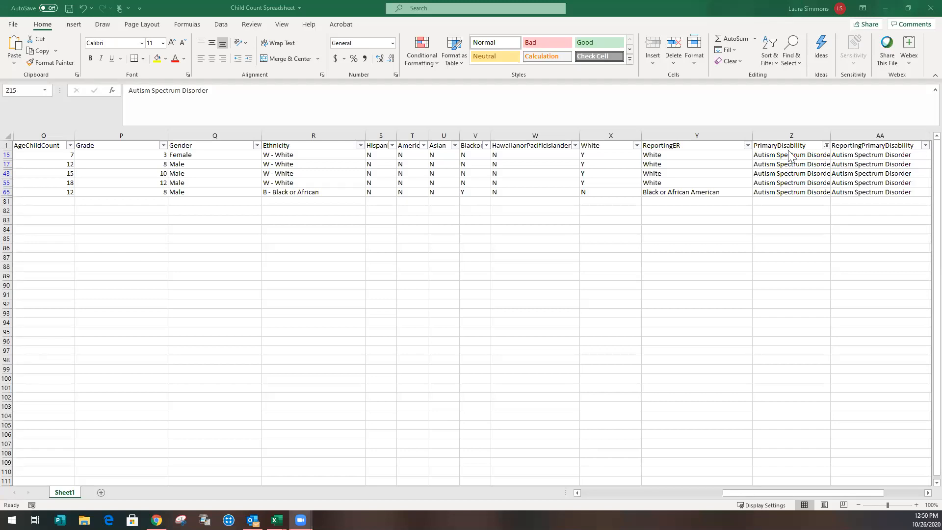
# In the Child Count Spreadsheet, filter PrimaryDisability to Developmental Delay, Other Health Impairment and Specific Learning Disability, and select the filtered cells for counting
pyautogui.hotkey('ctrl', 'shift', 'Down')
pyautogui.click(826, 146)
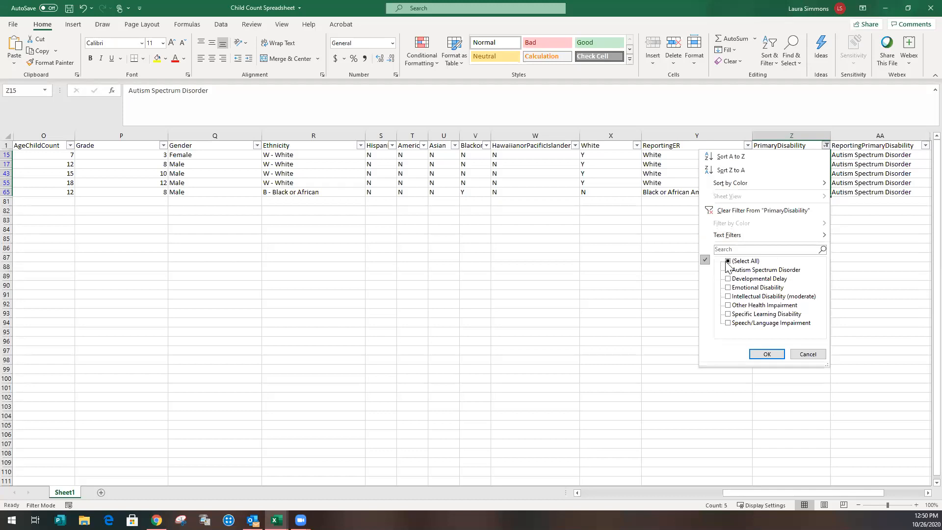
pyautogui.click(729, 262)
pyautogui.click(729, 262)
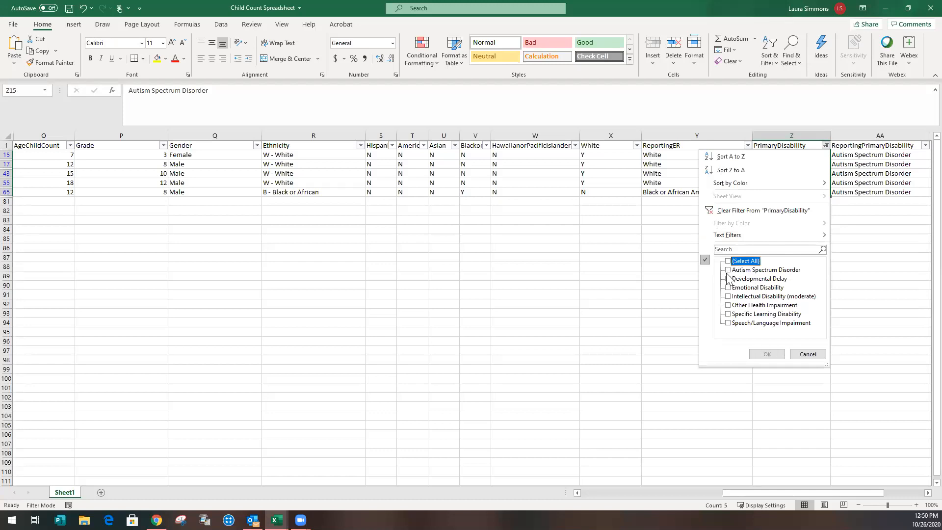
pyautogui.click(728, 305)
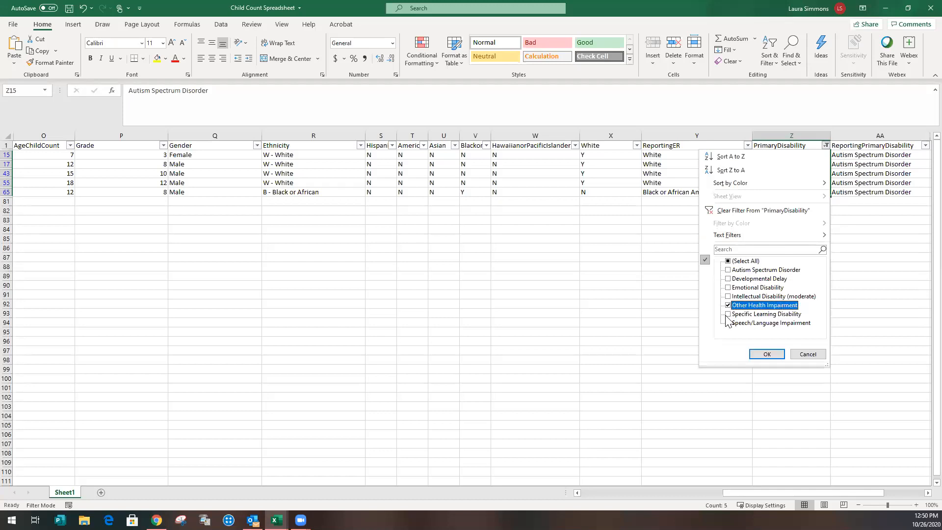
pyautogui.click(728, 314)
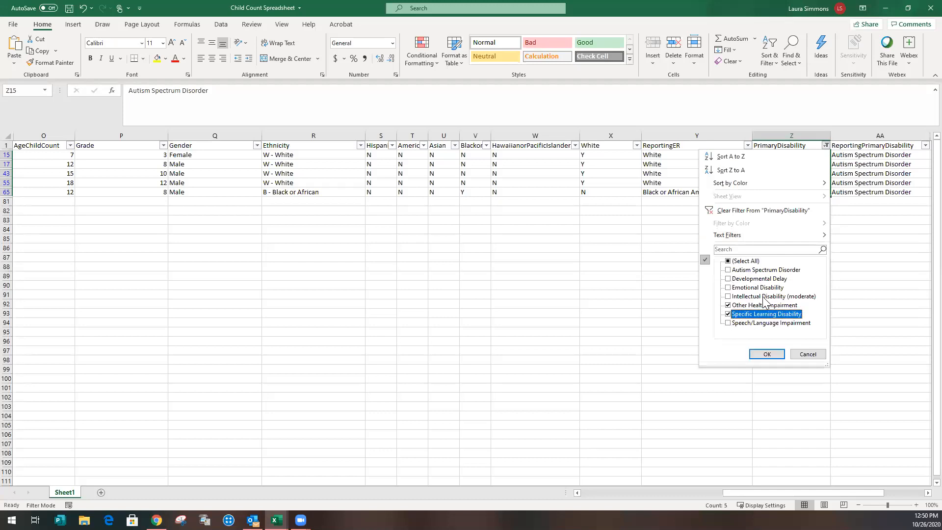
pyautogui.click(755, 278)
pyautogui.click(756, 353)
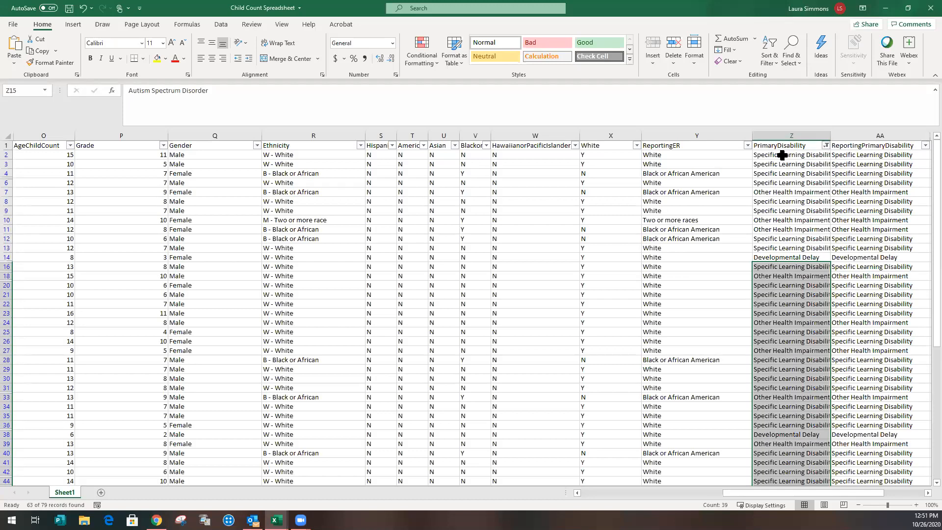
pyautogui.moveTo(782, 155); pyautogui.dragTo(785, 168)
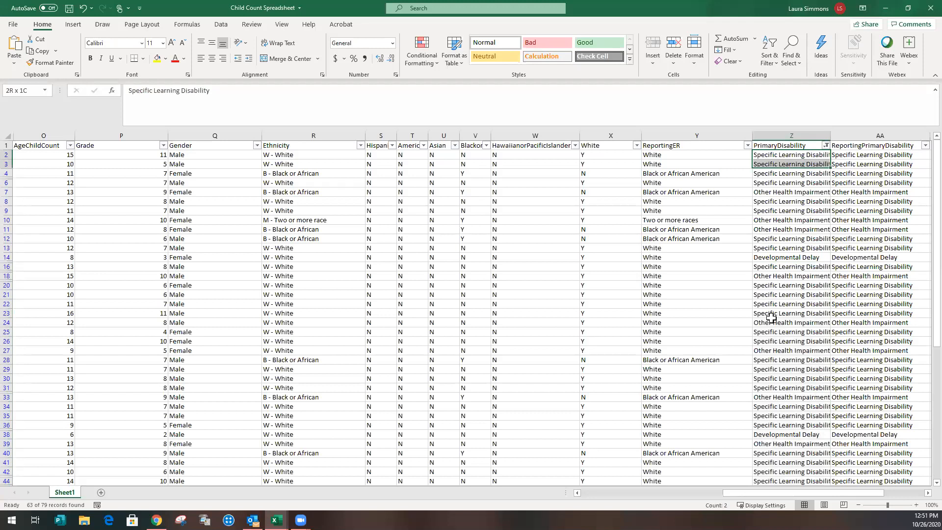
pyautogui.moveTo(771, 318); pyautogui.dragTo(795, 472)
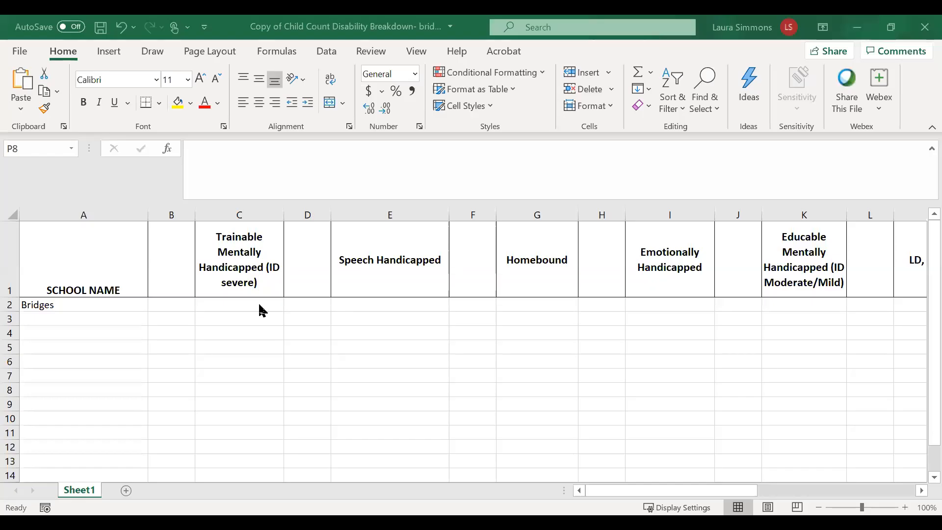
# In the Child Count Disability Breakdown workbook, enter 63 in the LD, DD, & OHI column of the Bridges row
pyautogui.click(259, 304)
pyautogui.press('Right')
pyautogui.press('Right')
pyautogui.press('Right')
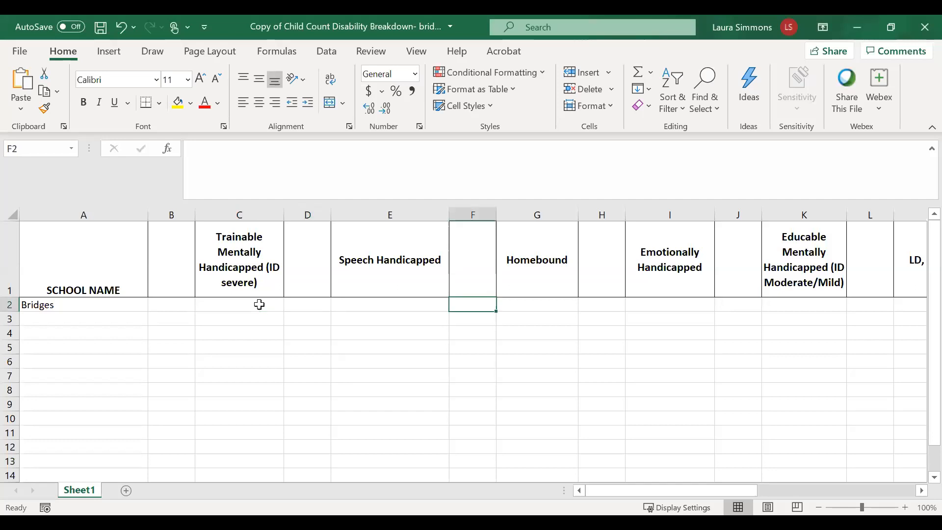
pyautogui.press('Right')
pyautogui.press('Right')
pyautogui.press('Right')
pyautogui.press('Right')
pyautogui.press('Right')
pyautogui.press('Right')
pyautogui.press('Right')
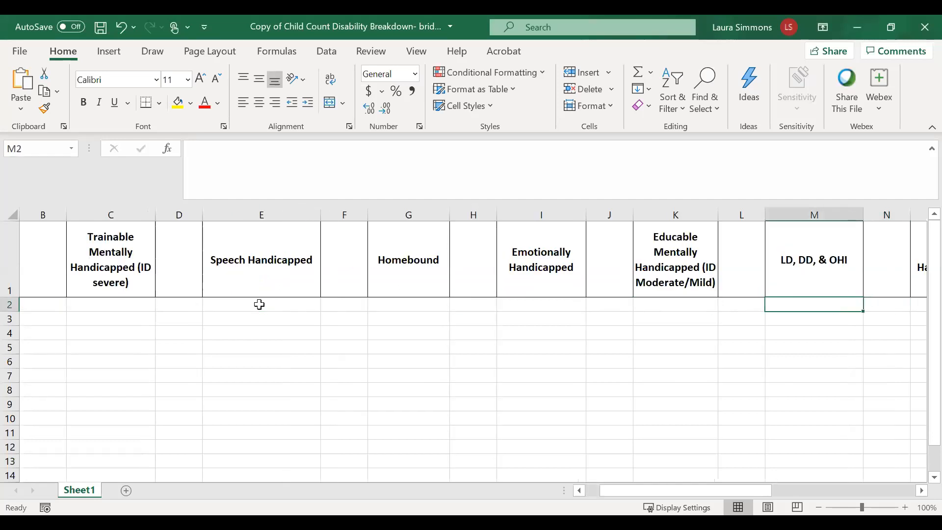
pyautogui.write('63')
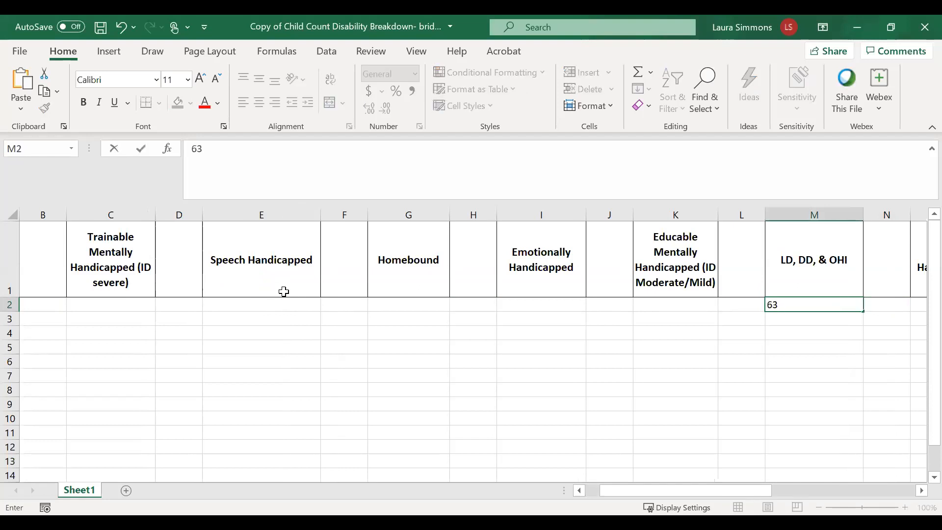
pyautogui.moveTo(448, 367); pyautogui.dragTo(420, 410)
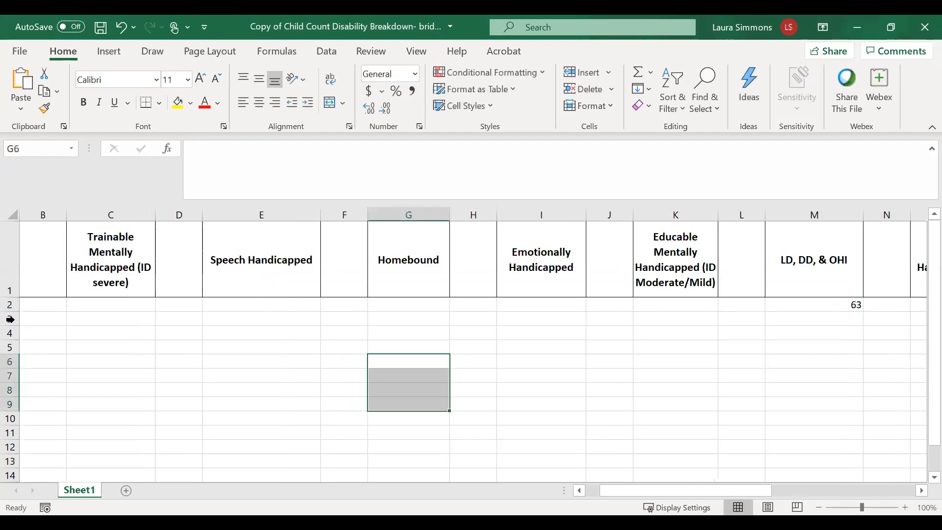
# Save the workbook in Documents as Copy of Child Count Disability Breakdown- bridges, an Excel Workbook, replacing the existing file
pyautogui.click(20, 51)
pyautogui.click(56, 260)
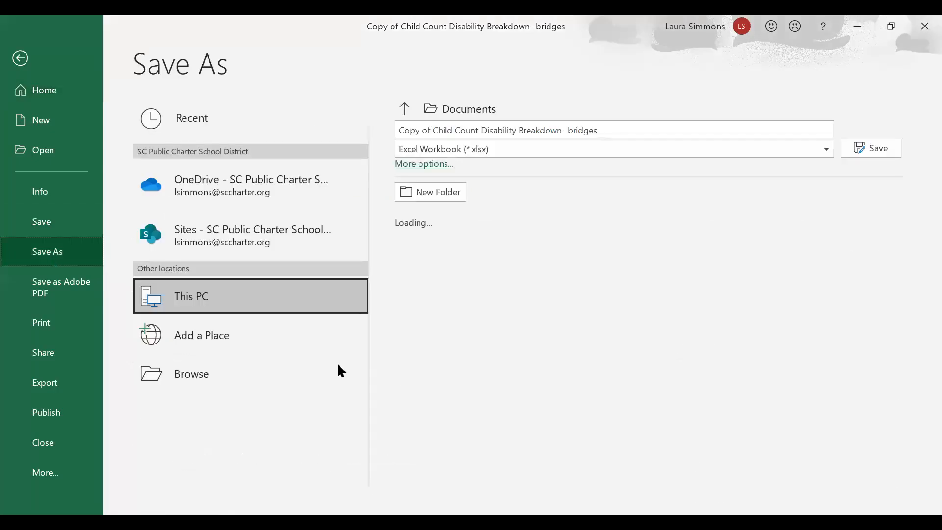
pyautogui.click(188, 376)
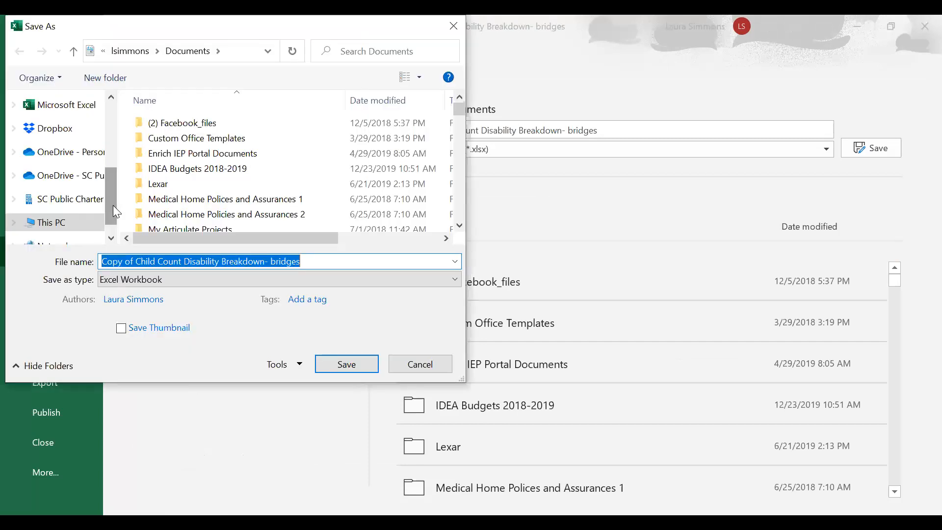
pyautogui.moveTo(113, 205); pyautogui.dragTo(121, 145)
pyautogui.click(87, 167)
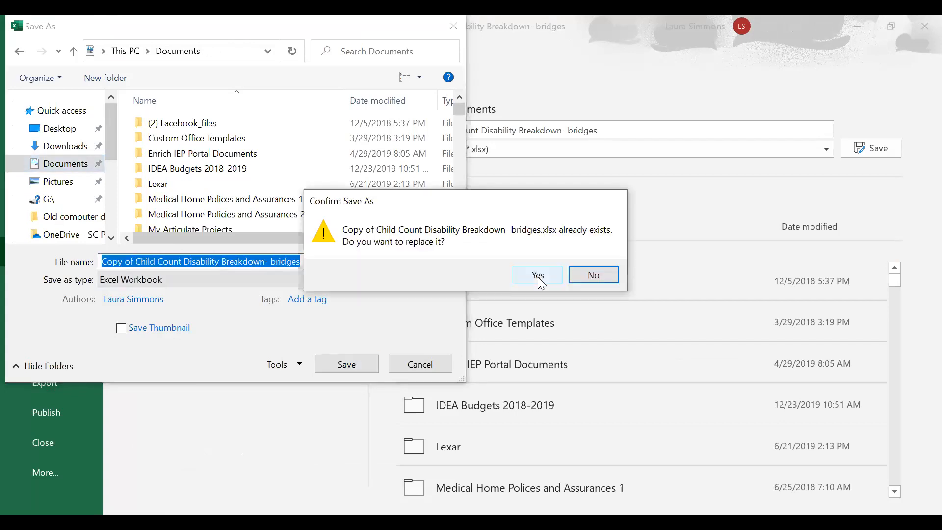
pyautogui.click(538, 276)
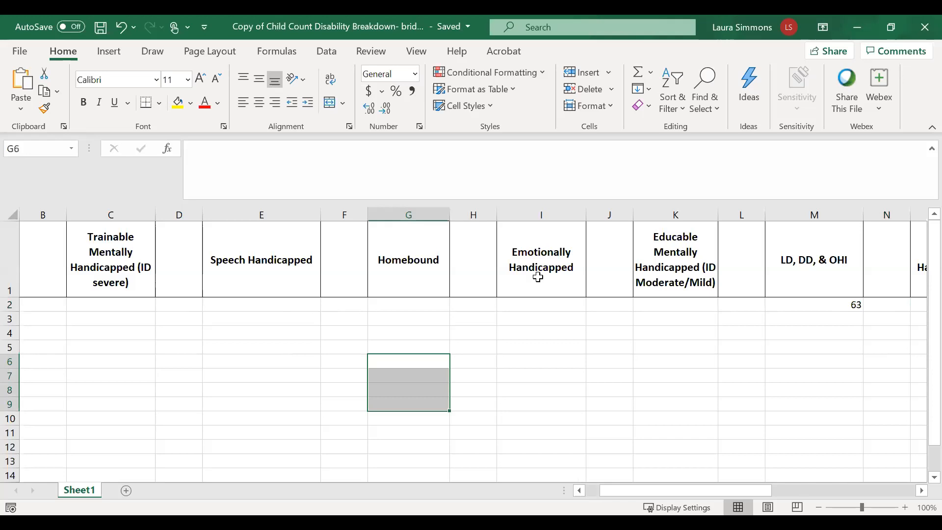